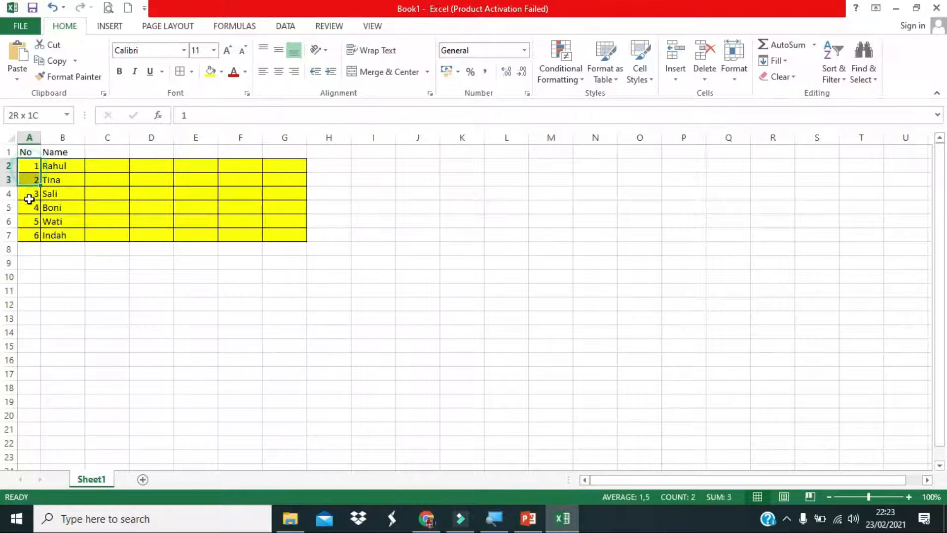
Centre the numbers in A2:A7 and make the No and Name headers in A1:B1 bold.
click(278, 72)
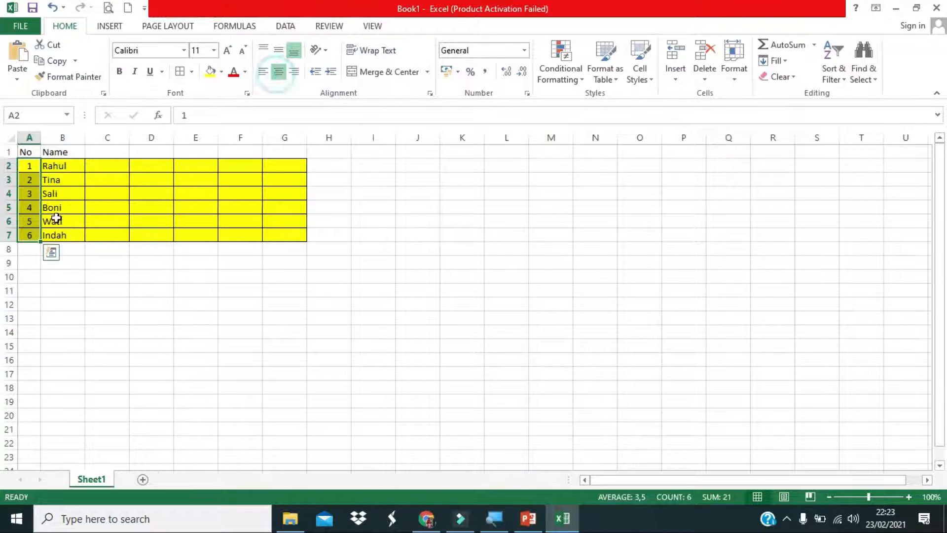
click(121, 209)
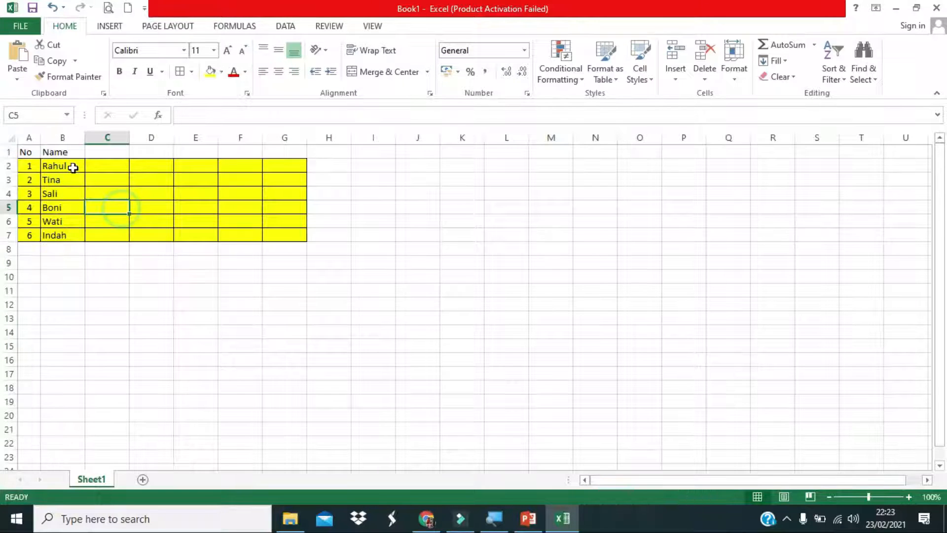
drag(24, 152, 52, 154)
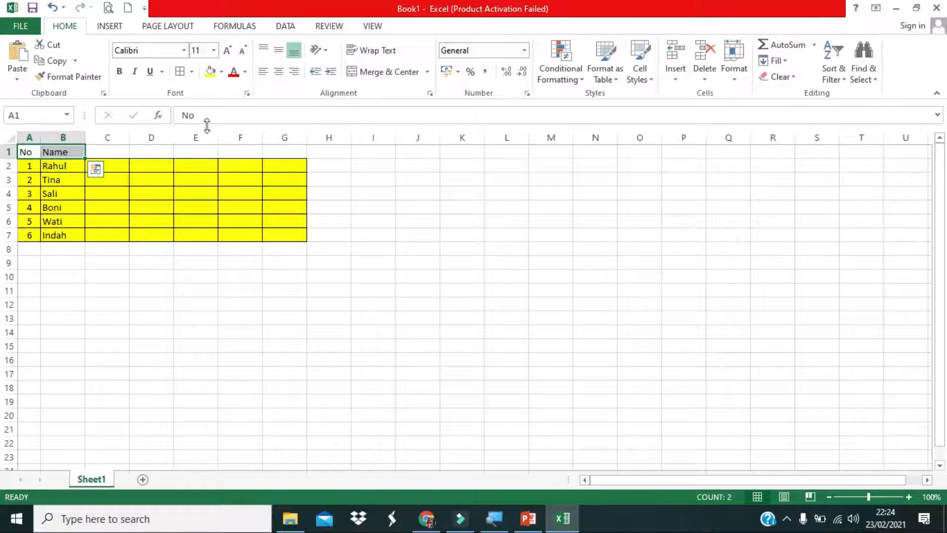
click(120, 71)
click(111, 195)
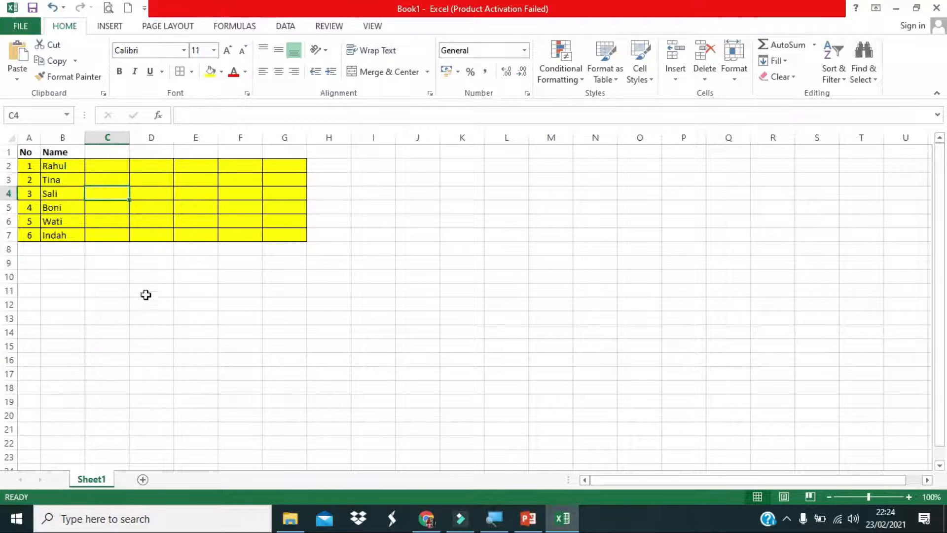
click(205, 262)
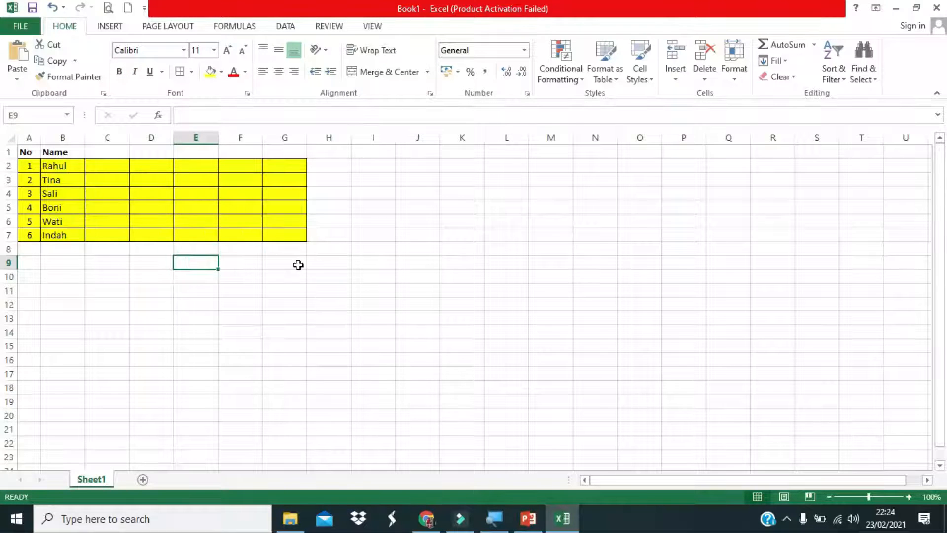
Insert a blank cell at B3 with the Shift cells down option, and undo the insertion.
click(73, 181)
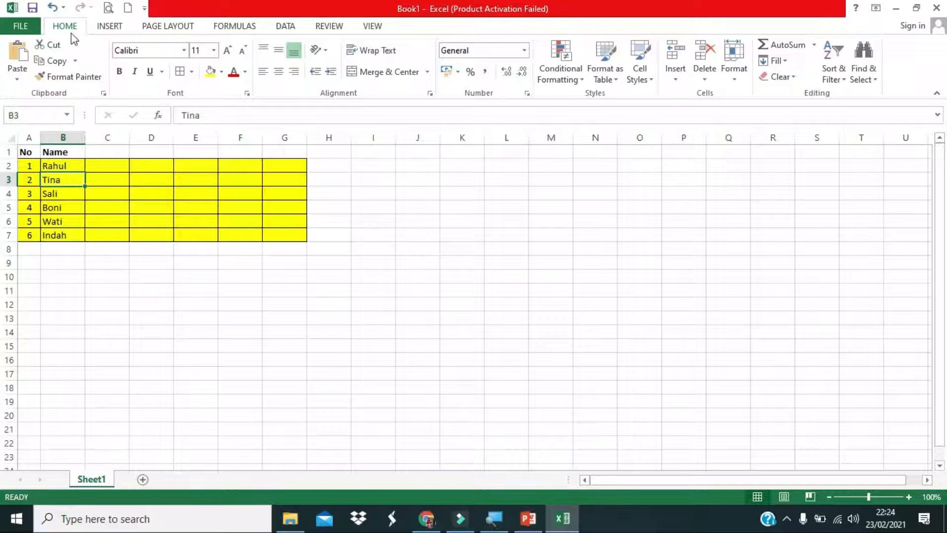
click(677, 74)
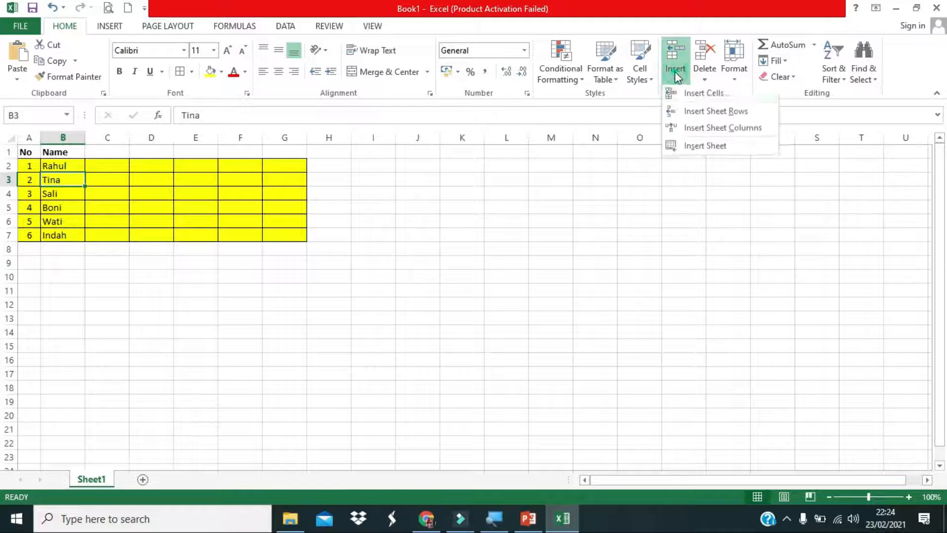
click(698, 95)
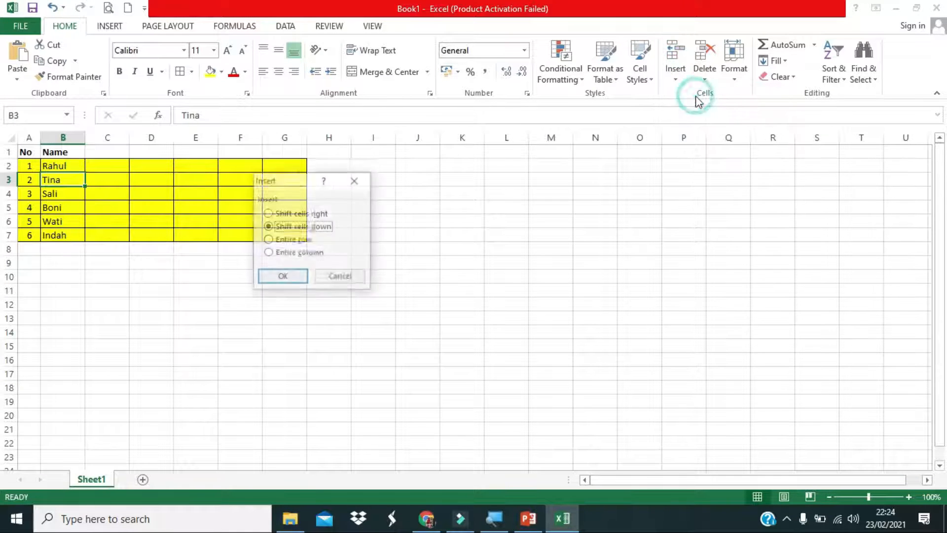
click(307, 183)
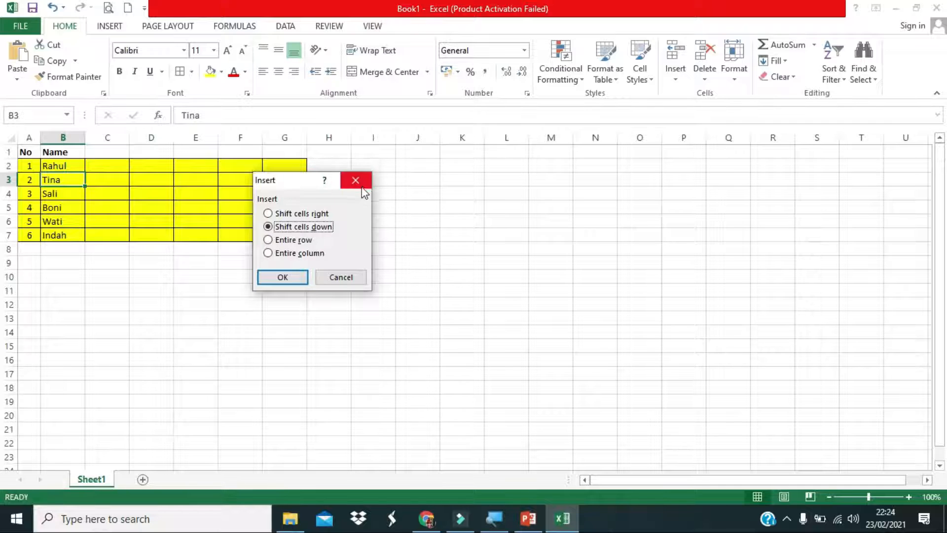
drag(280, 183, 342, 162)
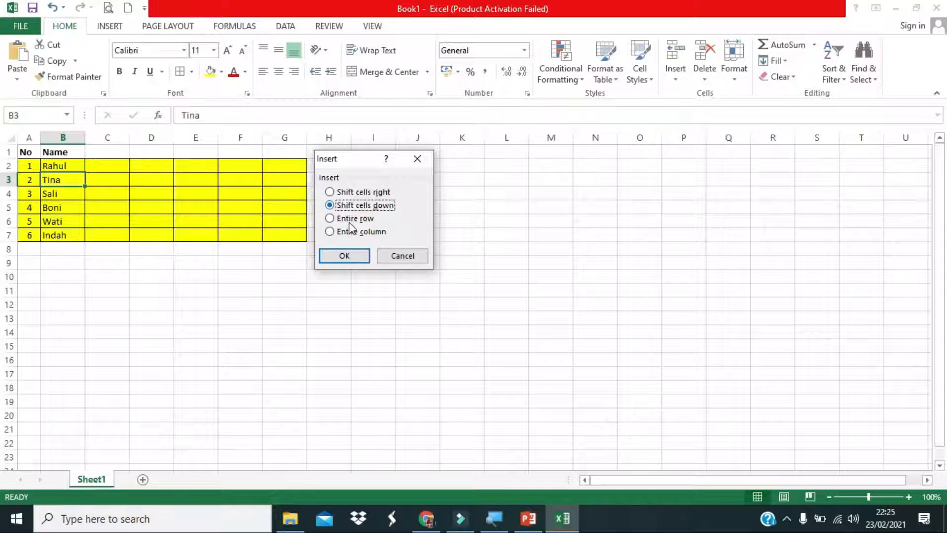
click(348, 257)
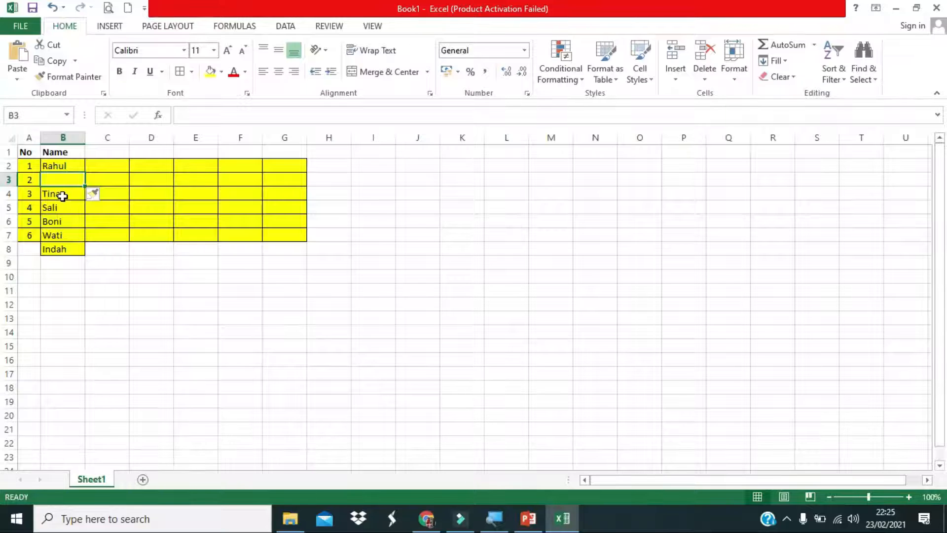
click(51, 7)
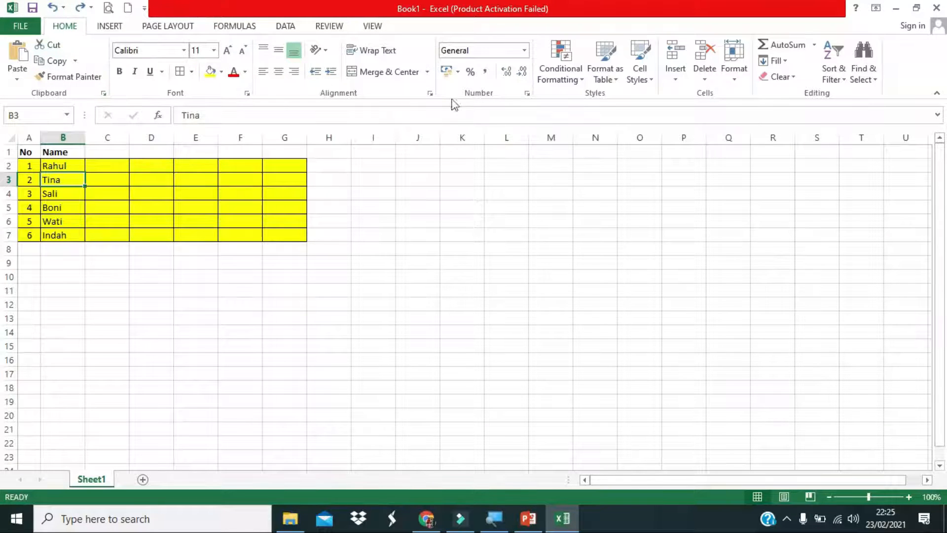
Insert a blank cell at B3 with the Shift cells right option, and undo the insertion.
click(675, 74)
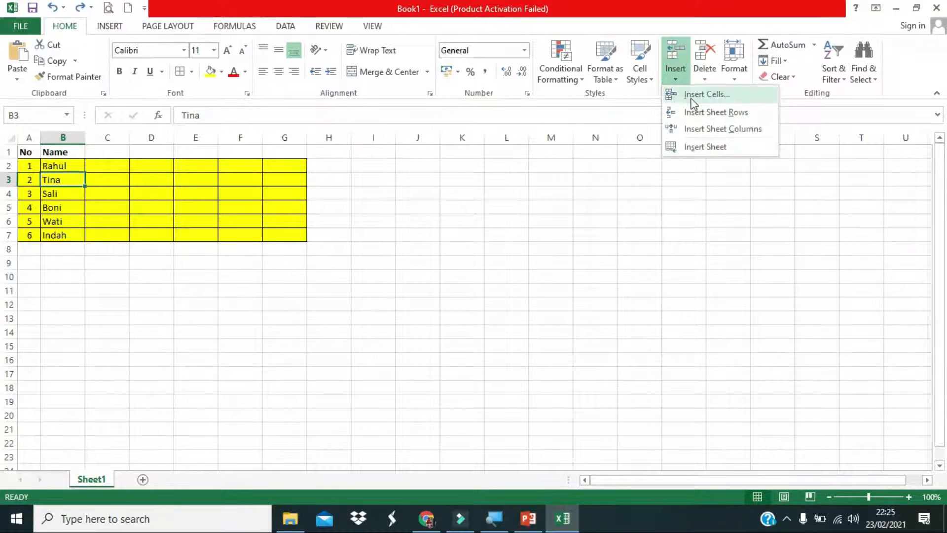
click(707, 94)
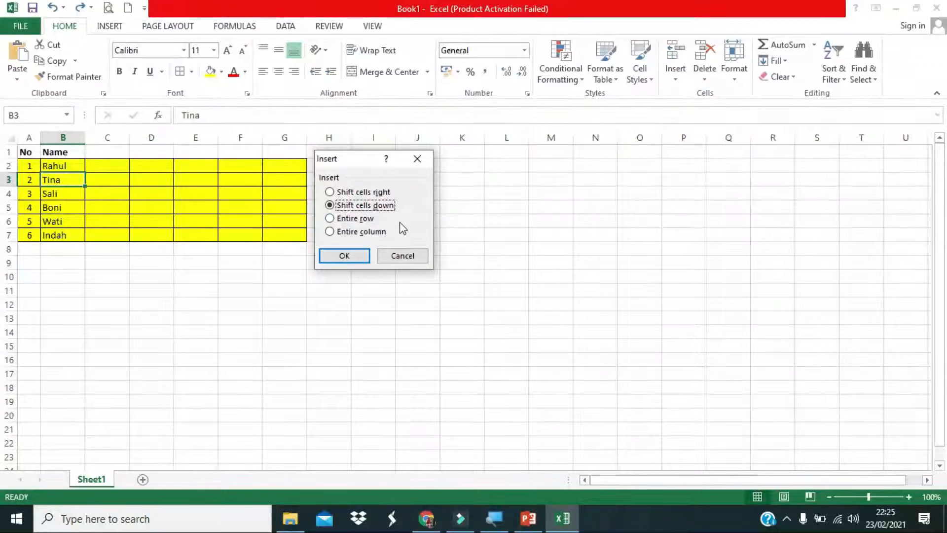
click(332, 193)
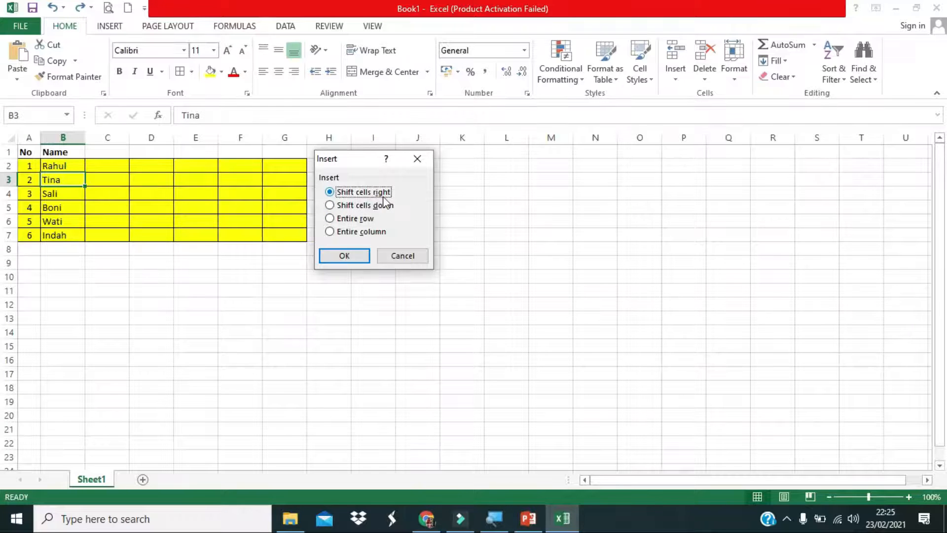
click(353, 253)
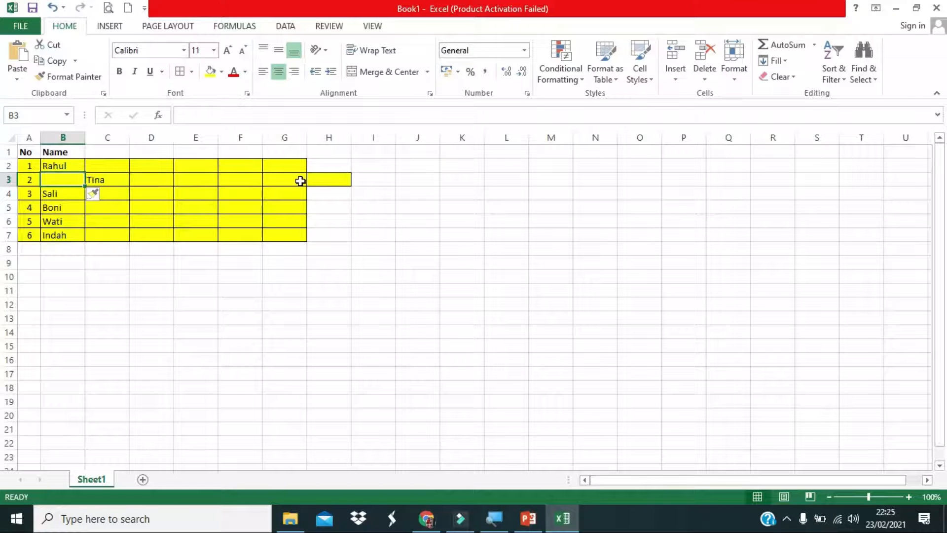
click(676, 74)
click(680, 94)
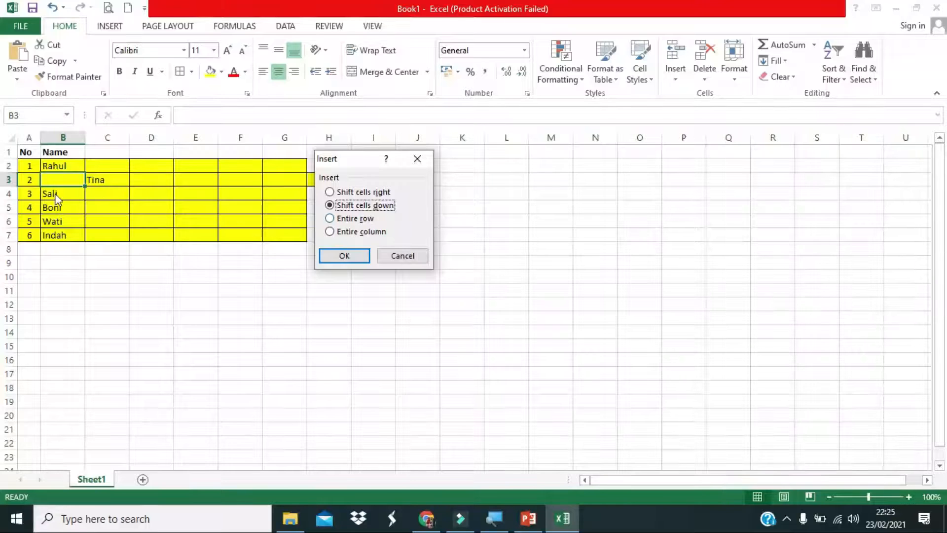
click(420, 159)
click(51, 8)
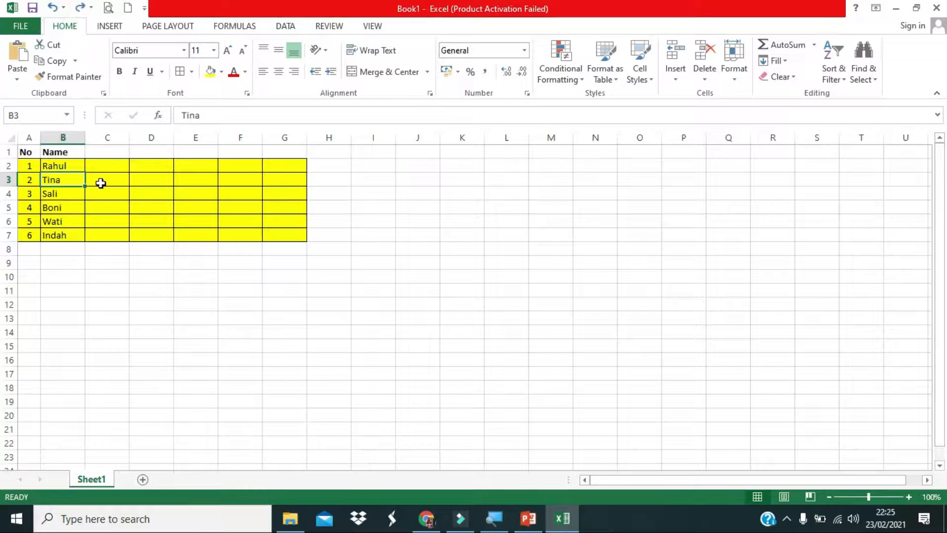
Insert a blank cell at B3 again, shifting the cells of column B down, and undo it.
click(677, 74)
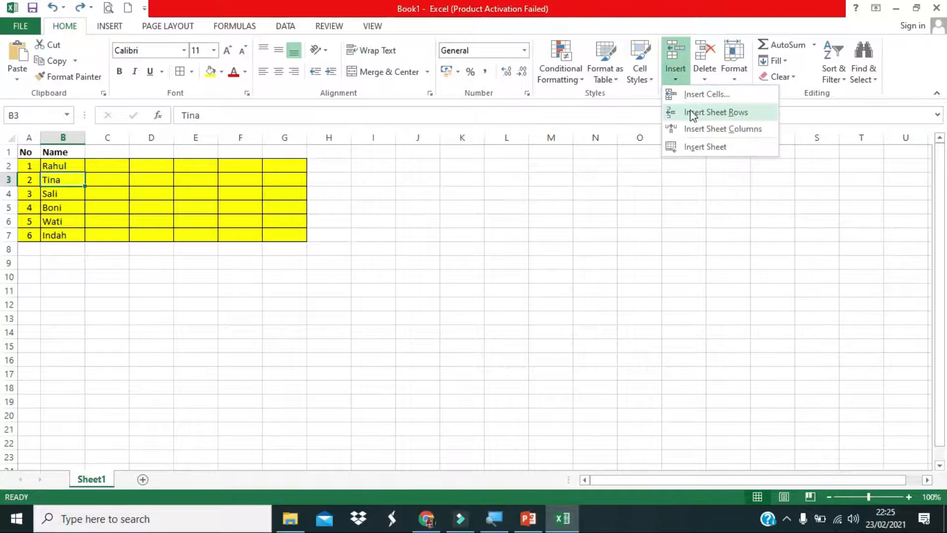
click(688, 95)
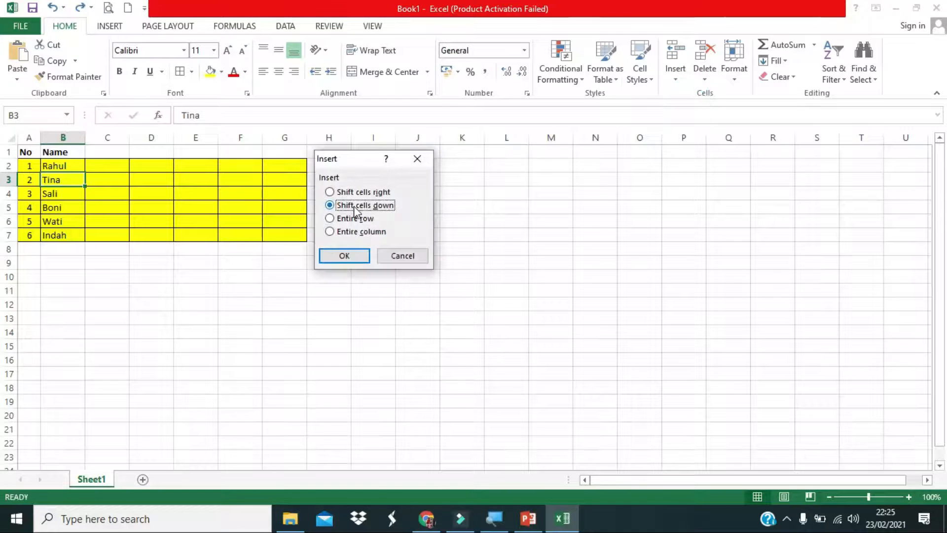
click(345, 256)
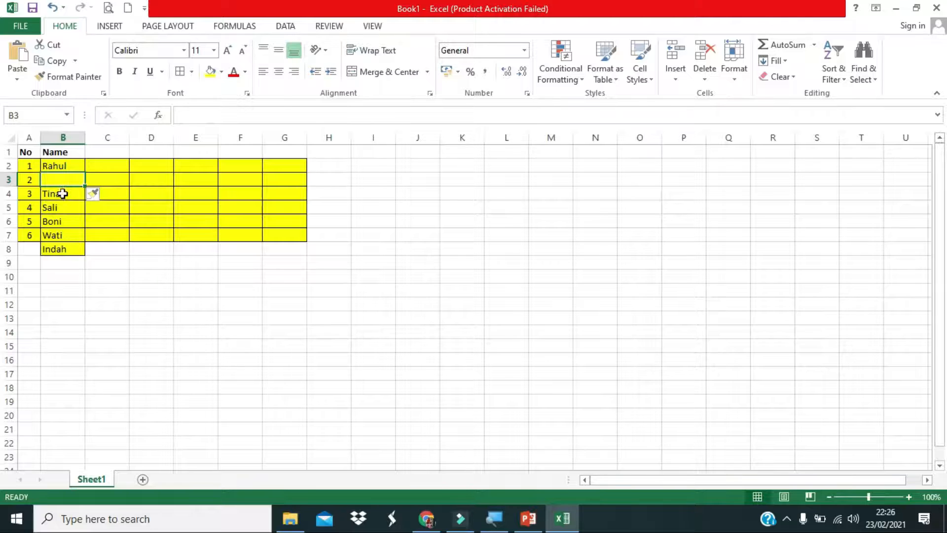
click(71, 251)
click(66, 250)
click(53, 7)
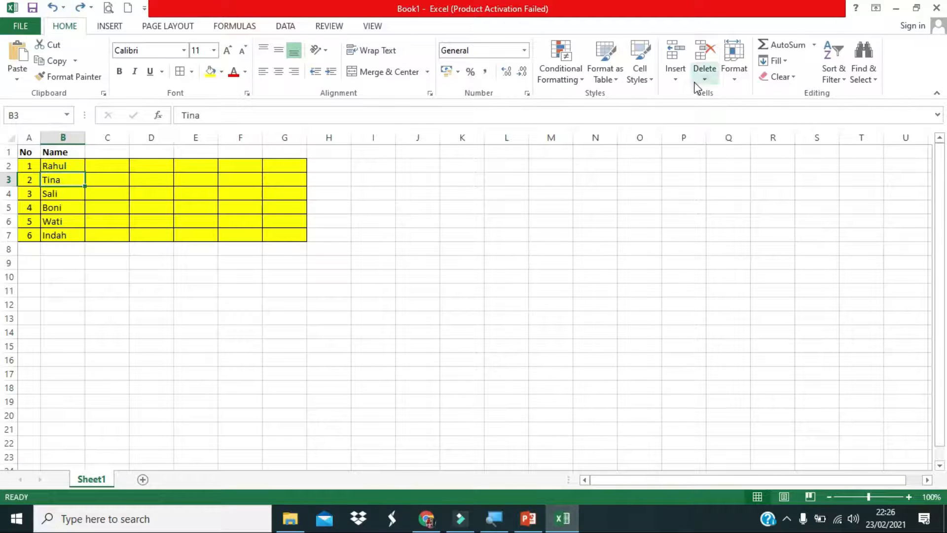
Insert an entire row at cell B3 through the Insert Cells options, and undo the insertion.
click(670, 81)
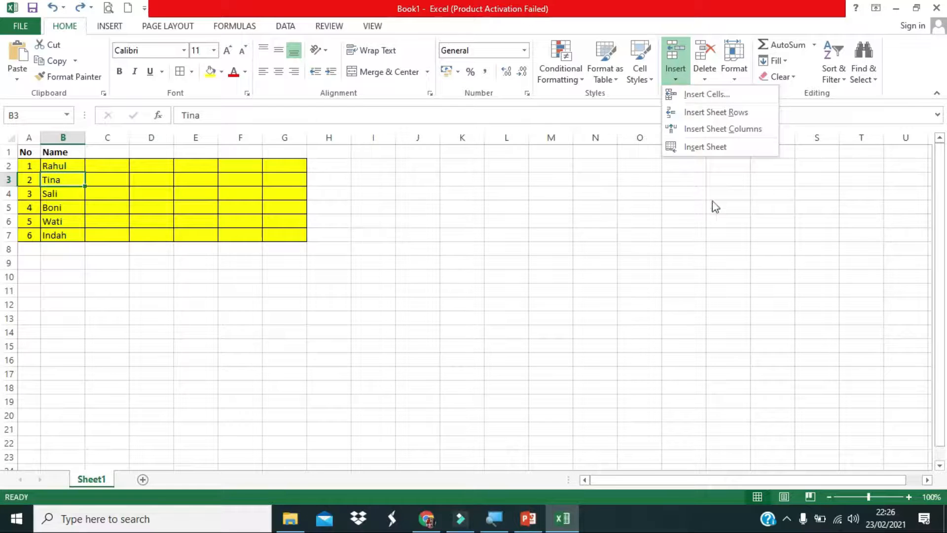
click(62, 181)
click(686, 80)
click(687, 98)
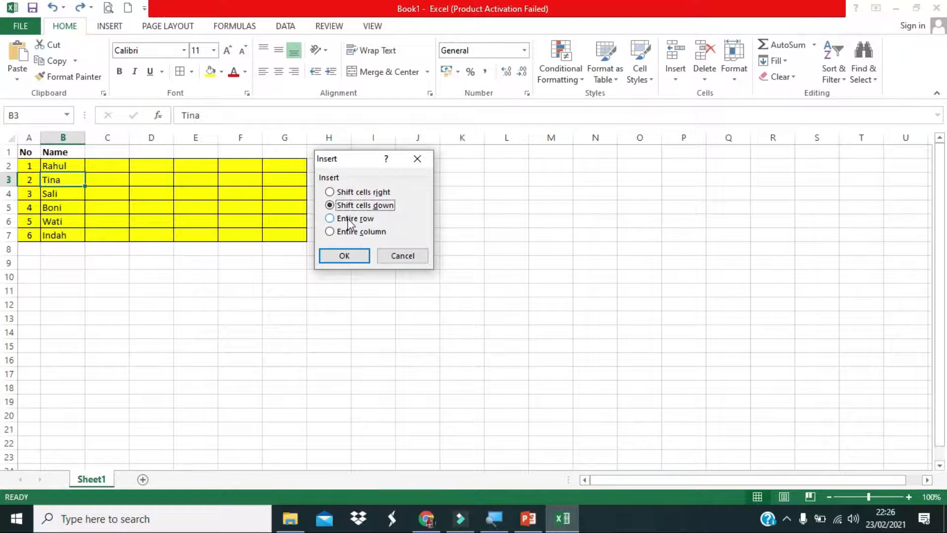
click(349, 222)
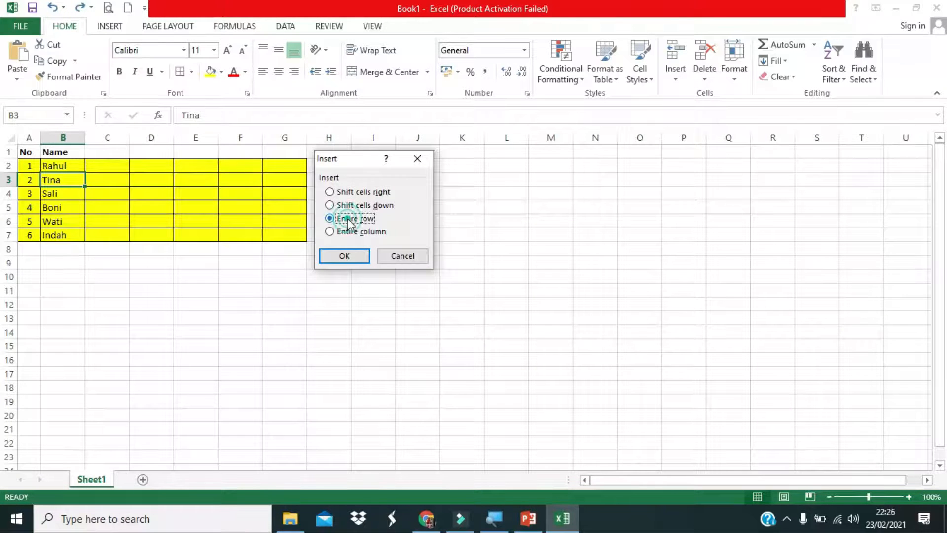
click(346, 258)
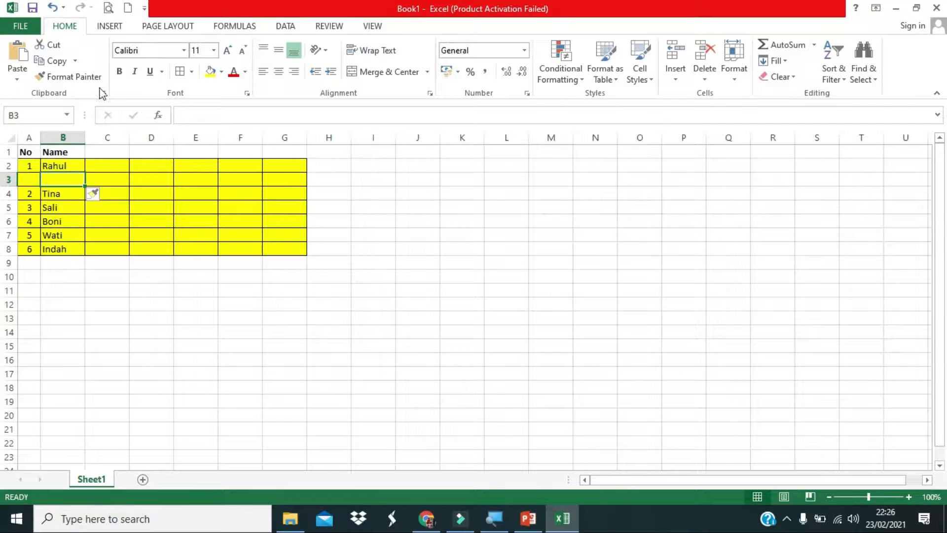
click(52, 8)
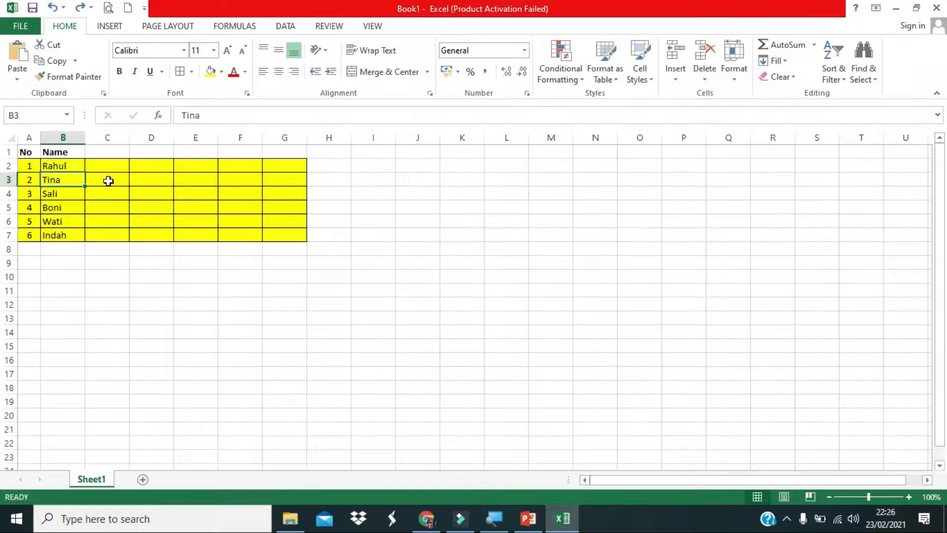
Insert an entire row at cell B4 through the Insert Cells options, and undo the insertion.
click(67, 180)
click(59, 194)
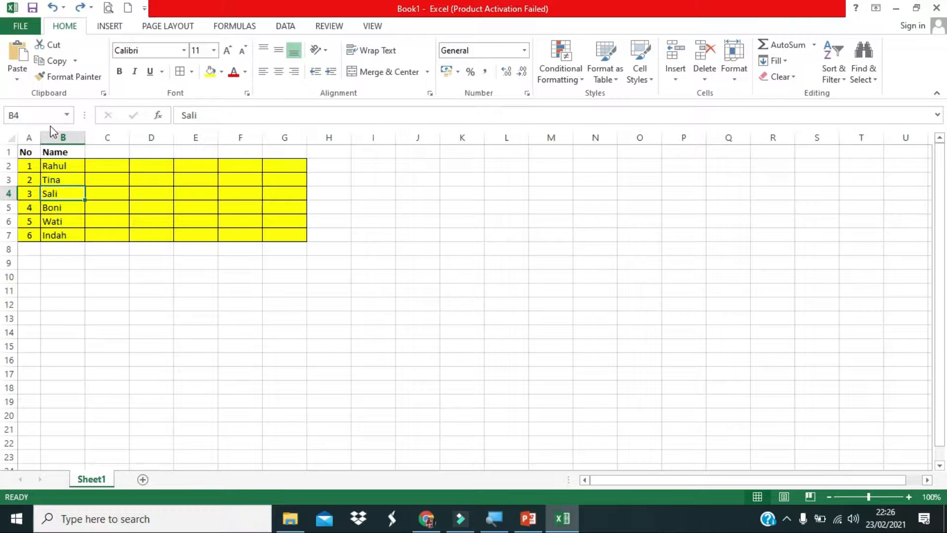
click(683, 78)
click(688, 96)
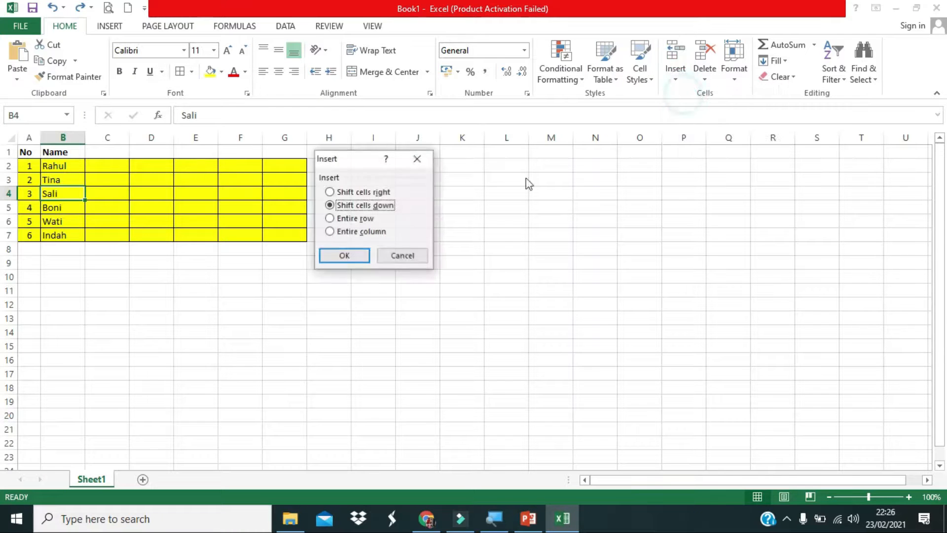
click(351, 218)
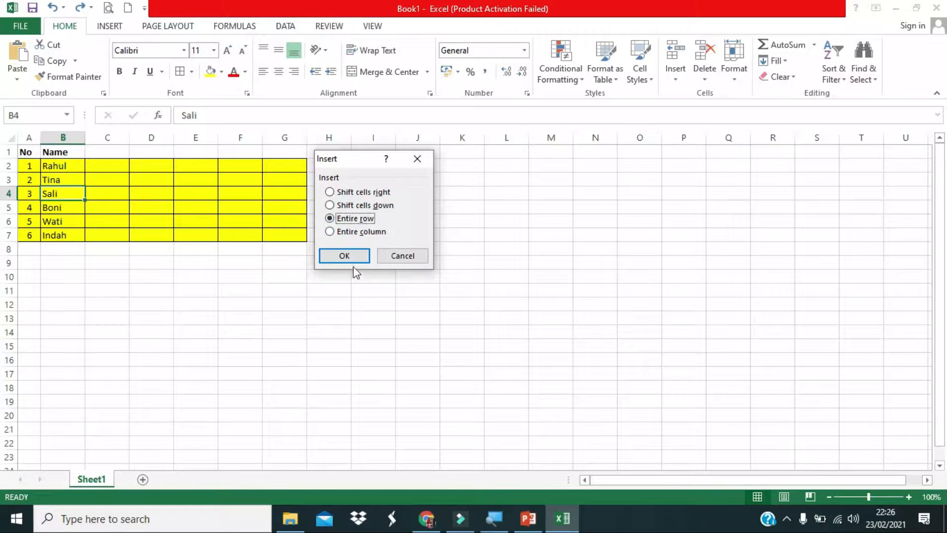
click(345, 256)
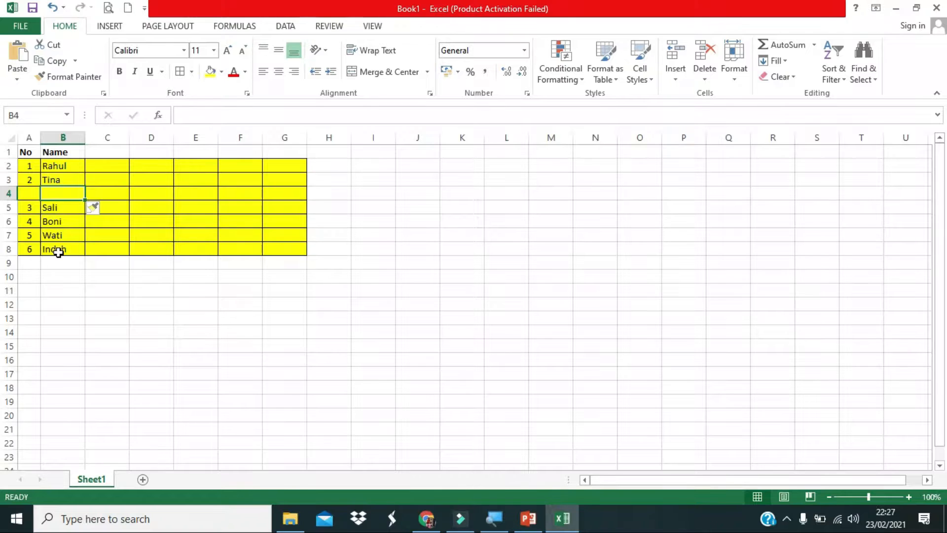
click(51, 8)
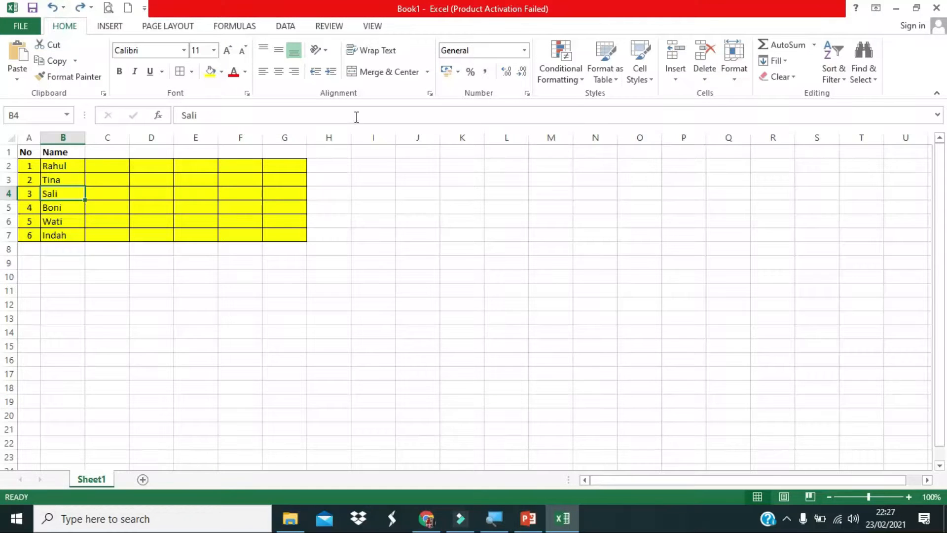
Insert an entire column at cell B4, between the No and Name columns.
click(676, 79)
click(701, 94)
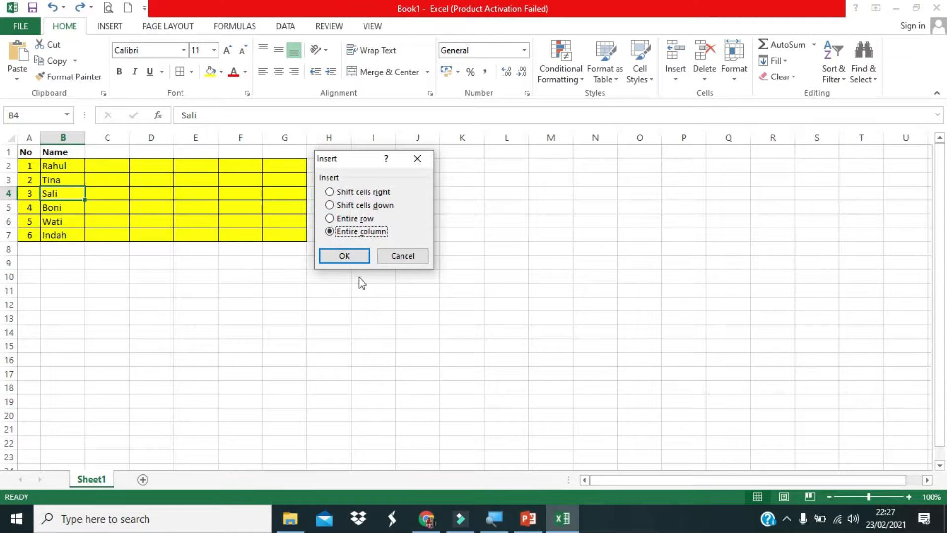
click(351, 257)
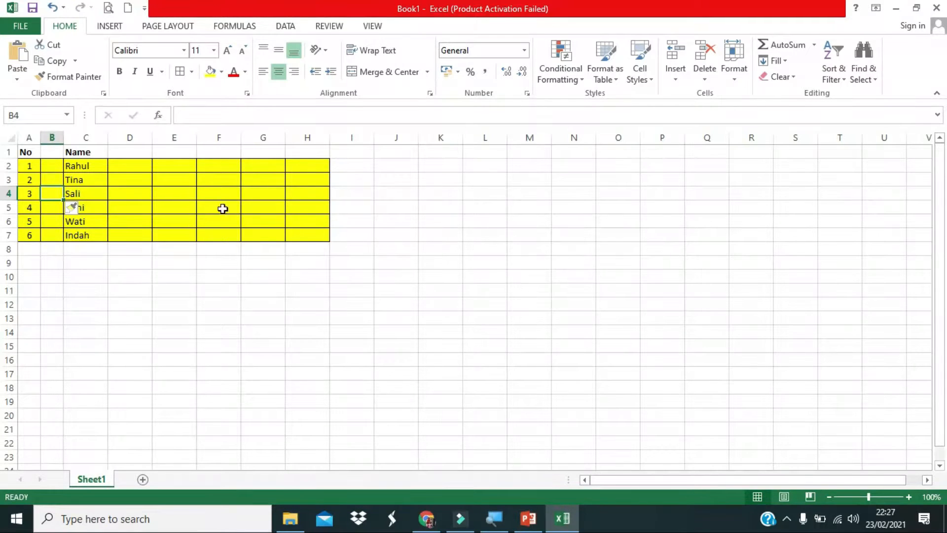
Open the Insert Cells options for cell B4 and move the dialog clear of the table.
click(679, 80)
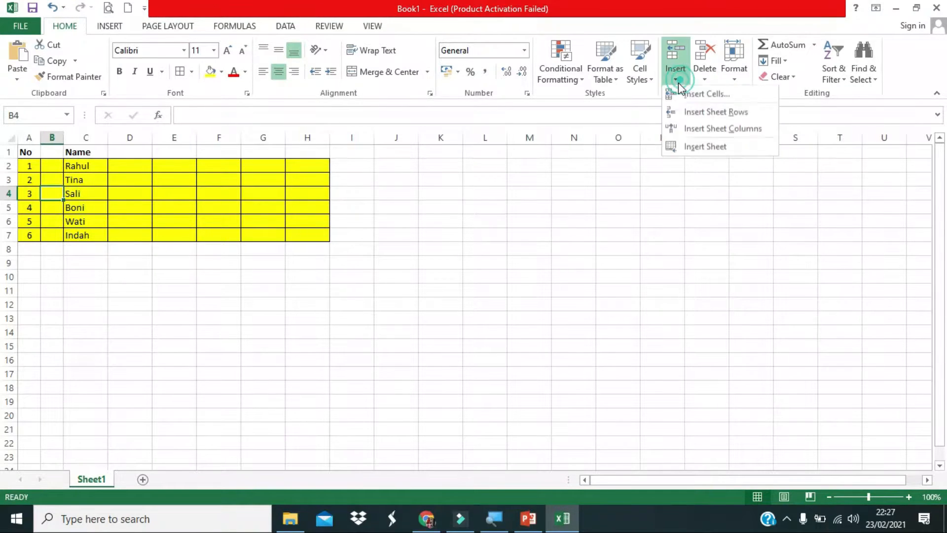
click(706, 94)
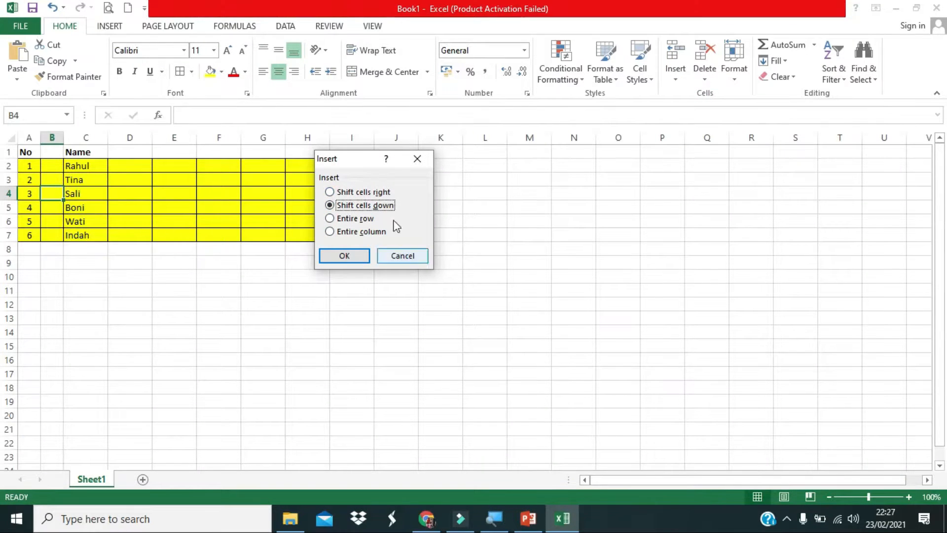
drag(360, 157, 546, 211)
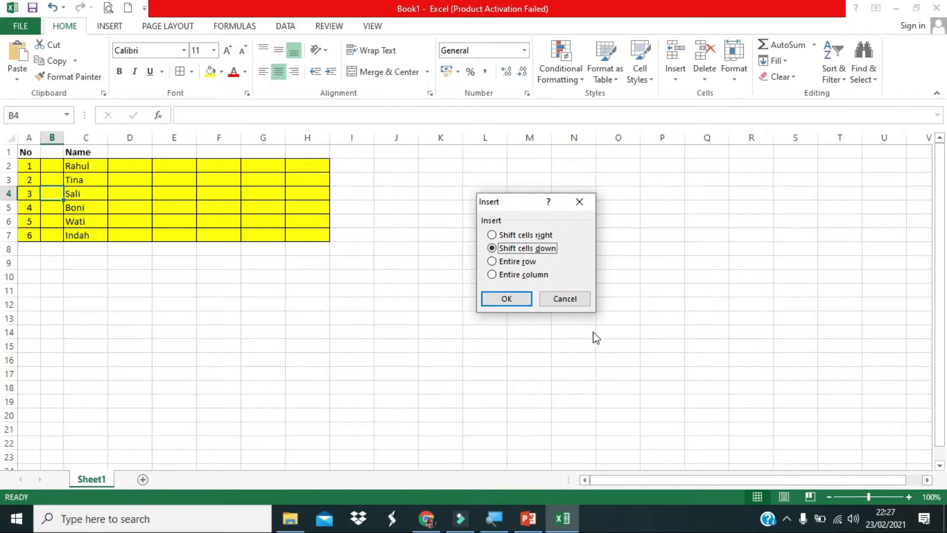